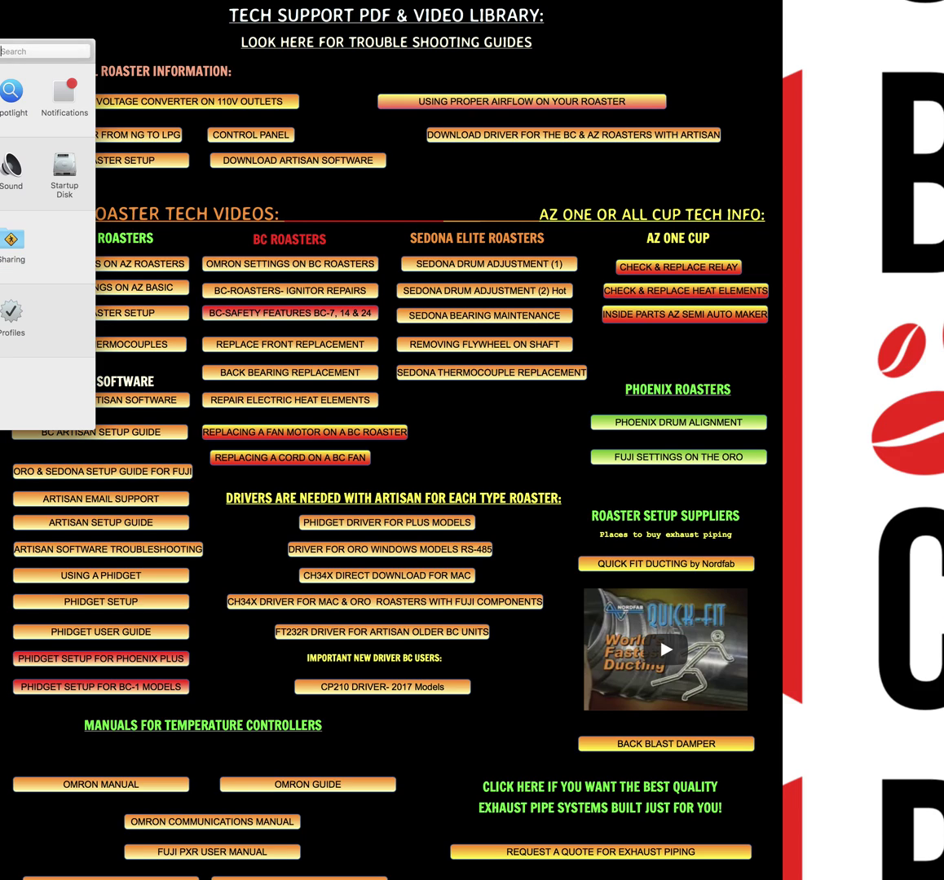
# Open the Security & Privacy preferences, unlock them with the account password, and lock them again
pyautogui.moveTo(8, 45); pyautogui.dragTo(465, 218)
pyautogui.click(506, 257)
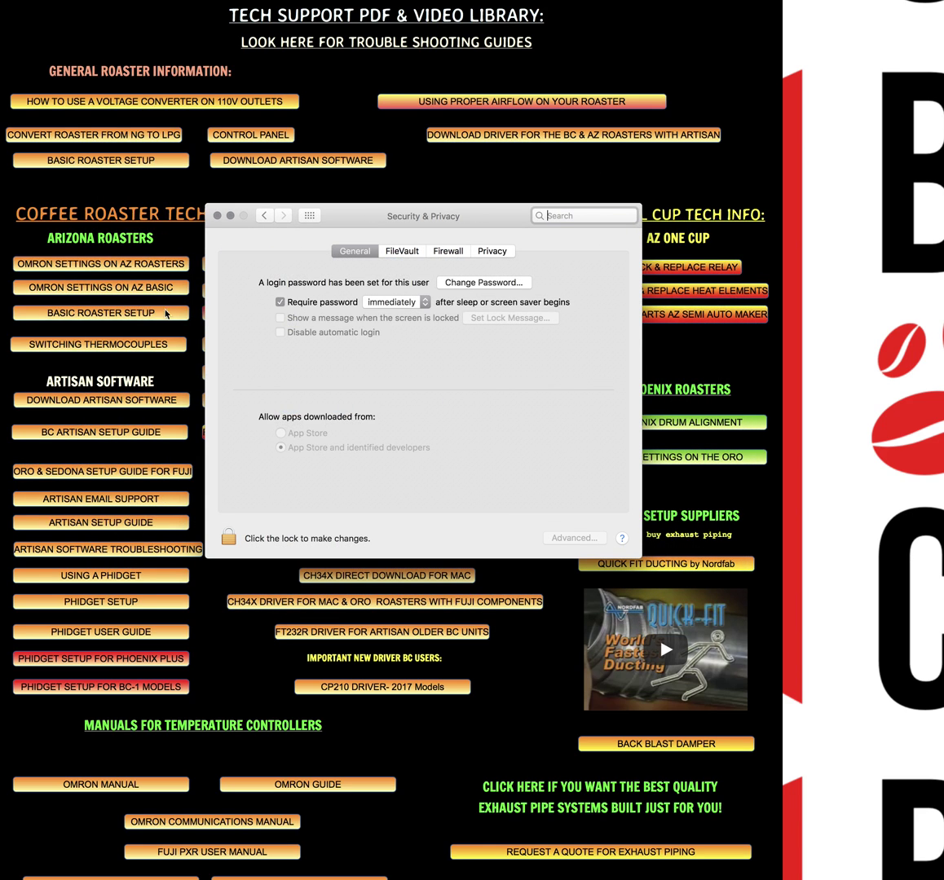
pyautogui.click(229, 535)
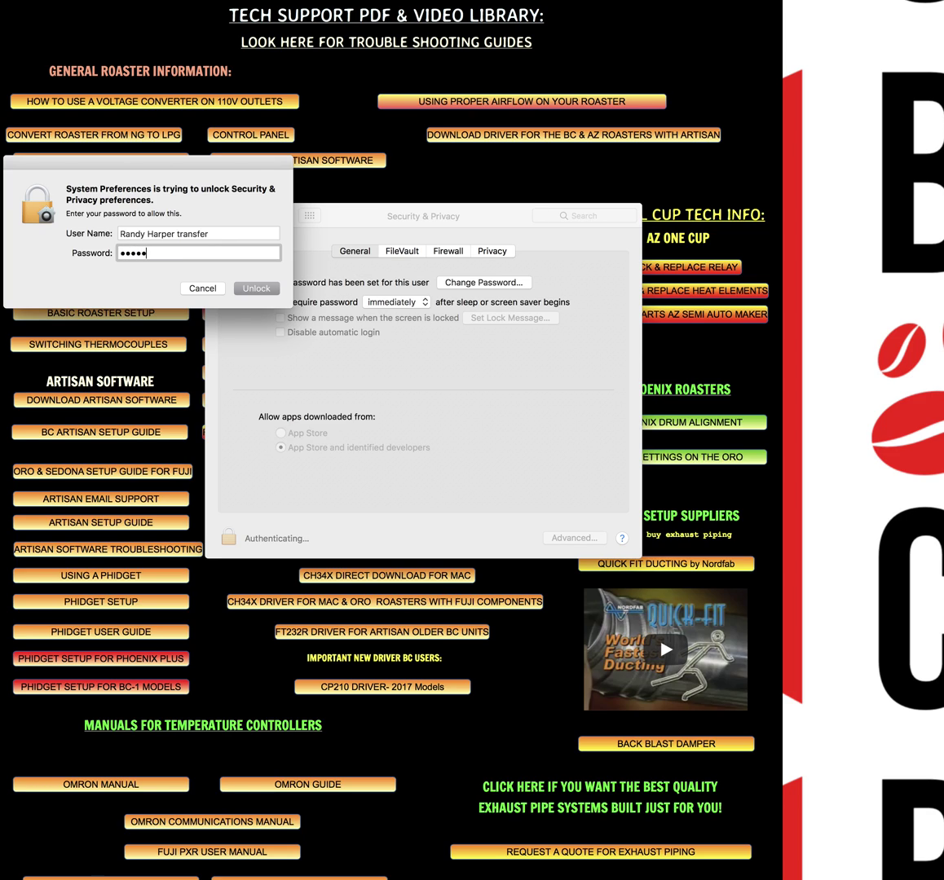
pyautogui.write('***')
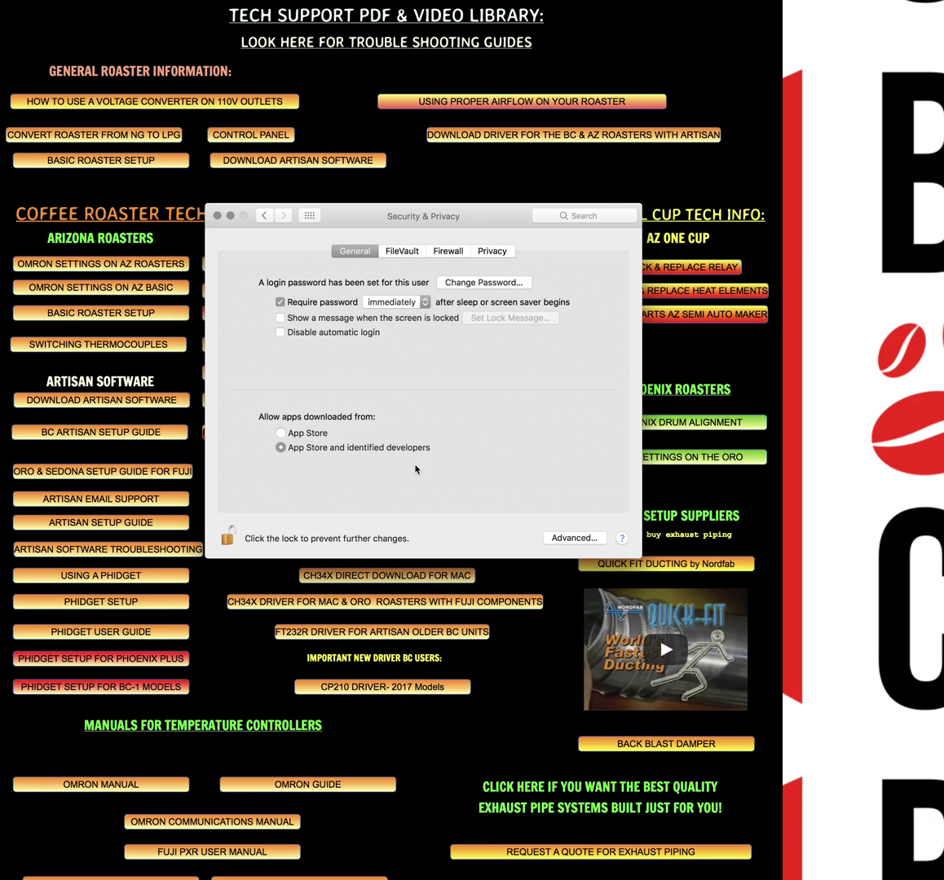
pyautogui.click(228, 536)
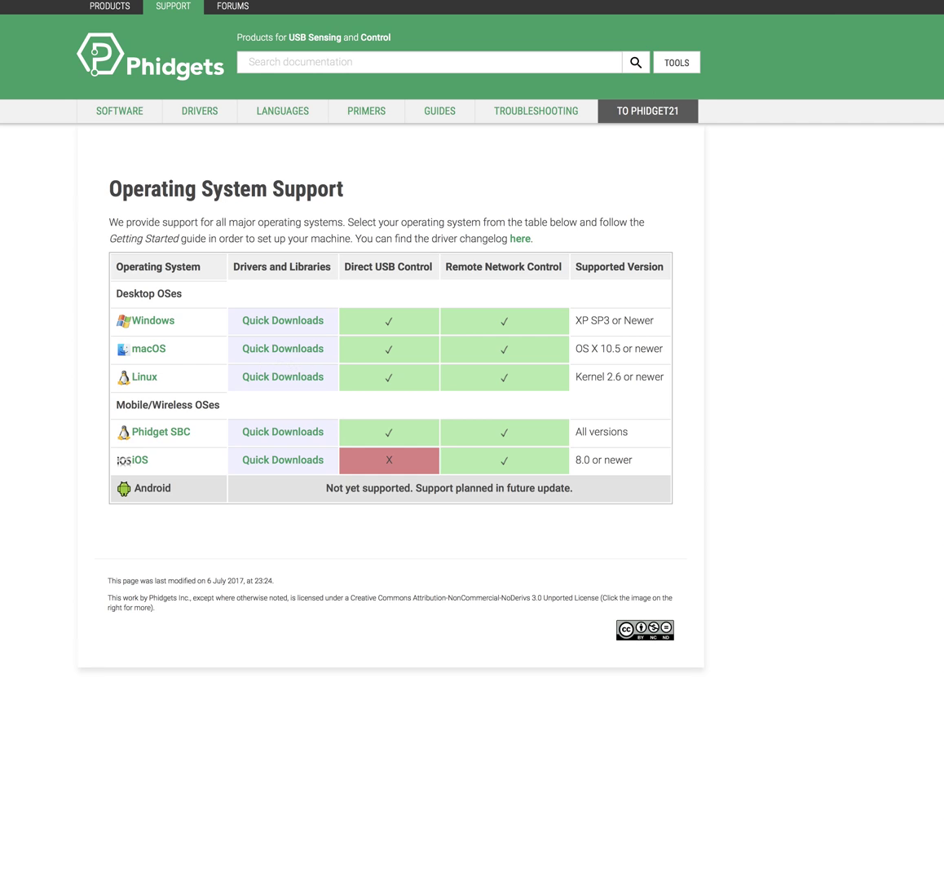
# Examine the Phidgets macOS support page's quick downloads, install, verify and Network Server instructions, and return to the operating system table
pyautogui.press('alt+super+l')
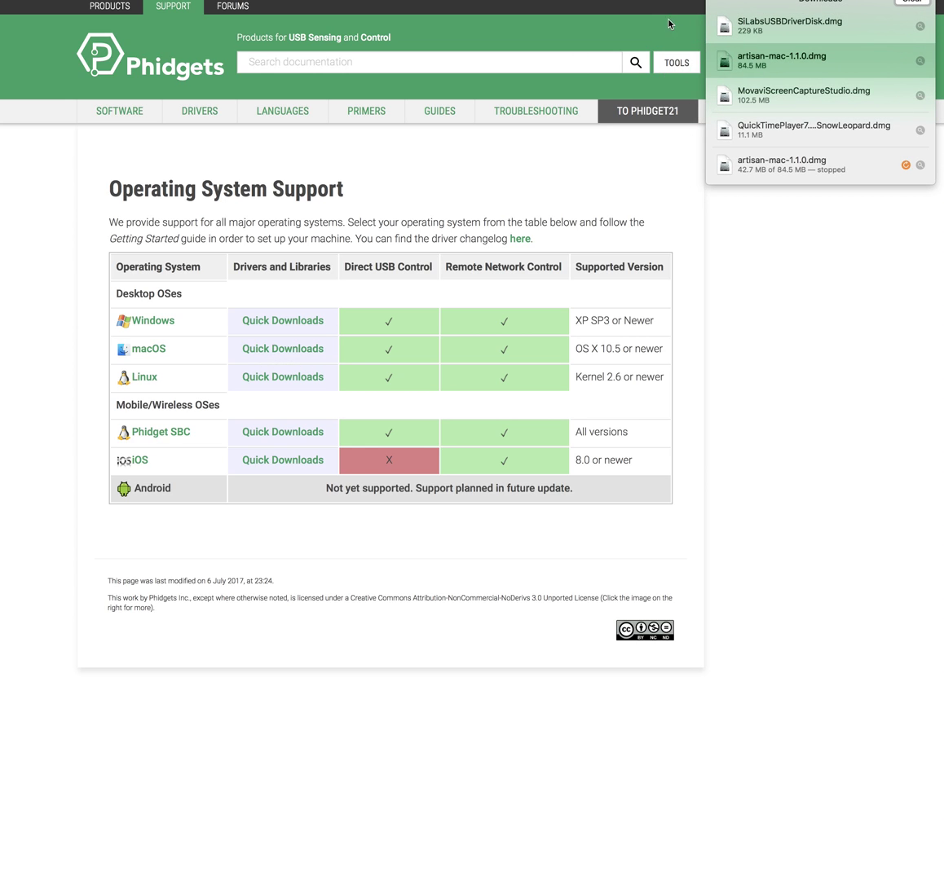
pyautogui.click(674, 57)
pyautogui.click(261, 351)
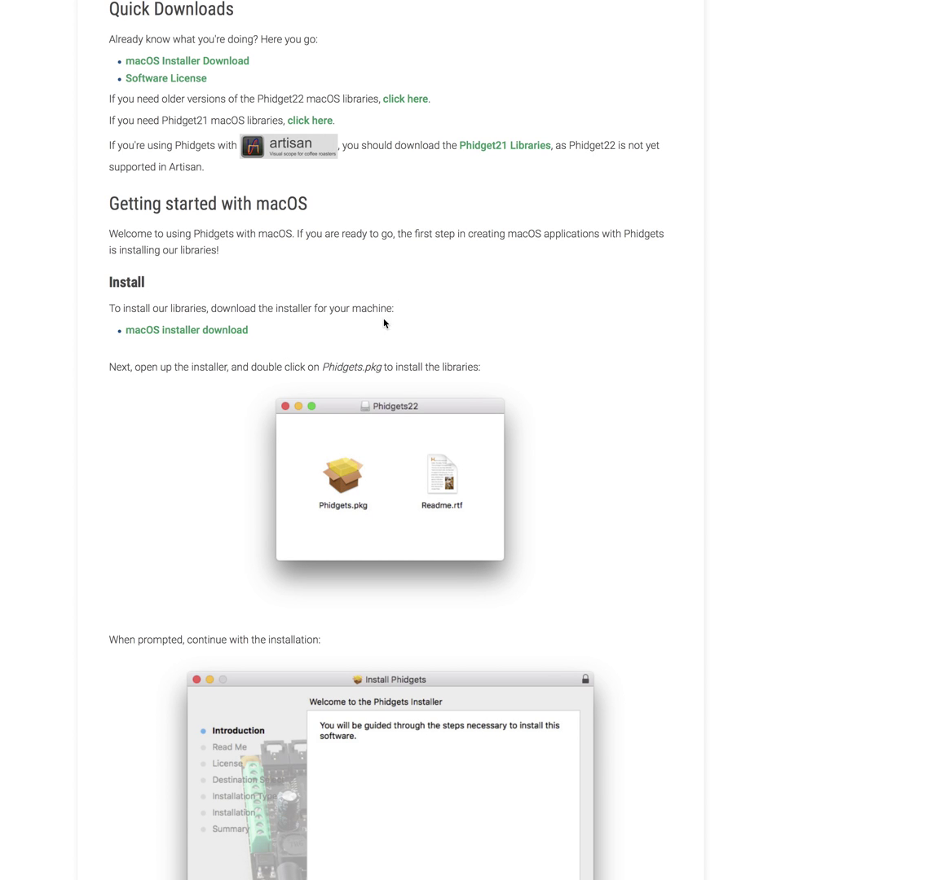
pyautogui.scroll(-15, 361, 235)
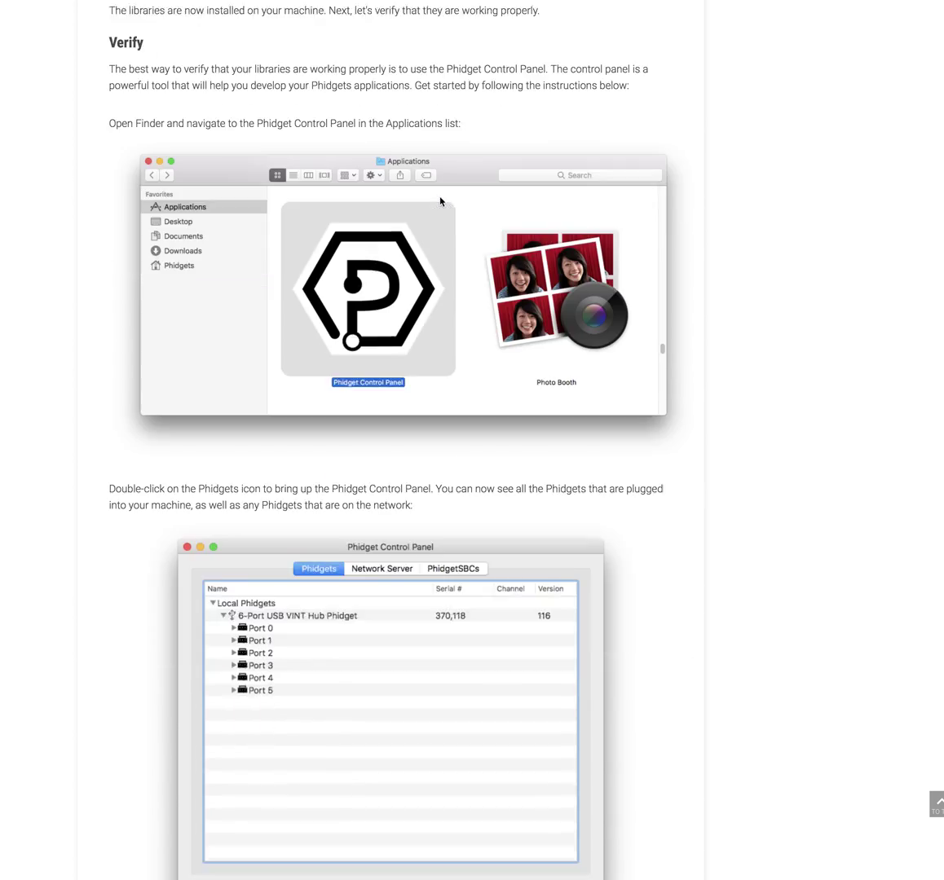
pyautogui.scroll(-10, 440, 201)
pyautogui.scroll(20, 441, 201)
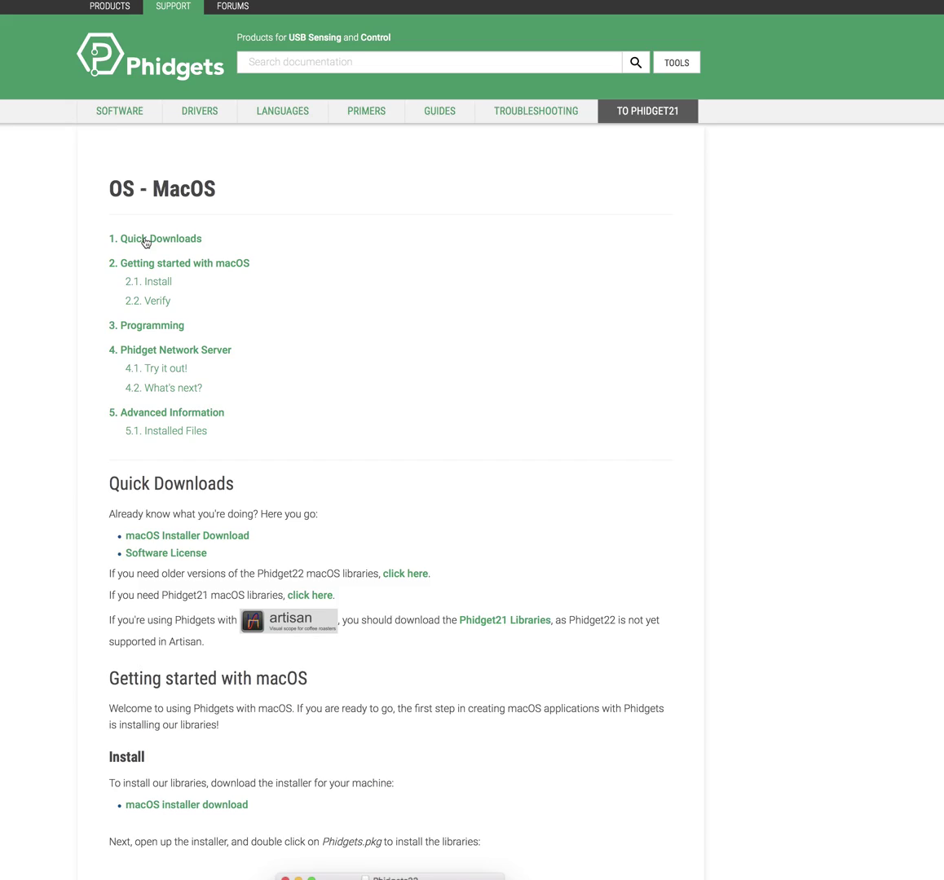
pyautogui.click(146, 239)
pyautogui.scroll(-15, 516, 284)
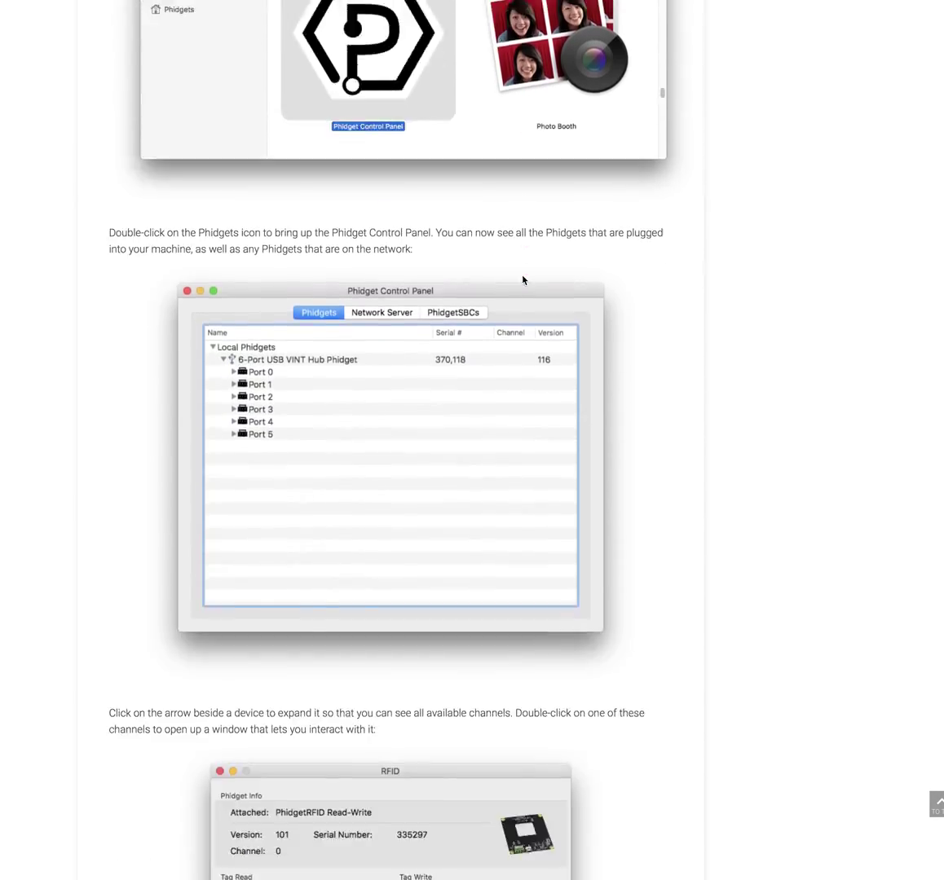
pyautogui.scroll(-20, 522, 280)
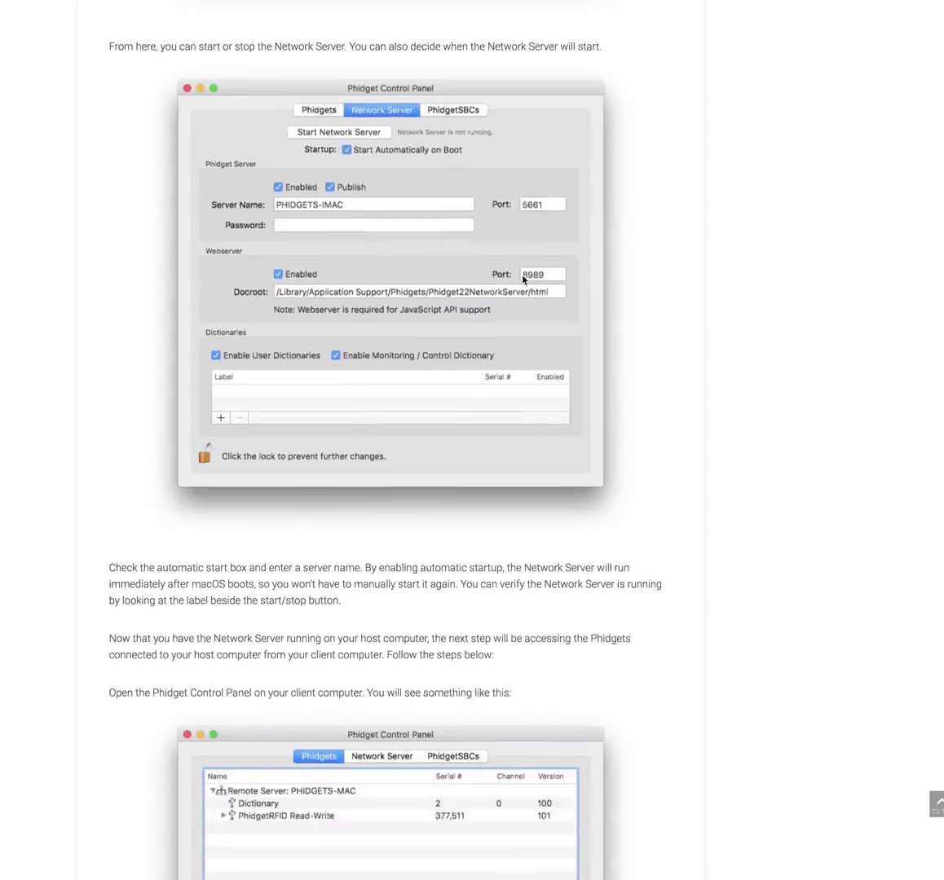
pyautogui.scroll(-15, 523, 280)
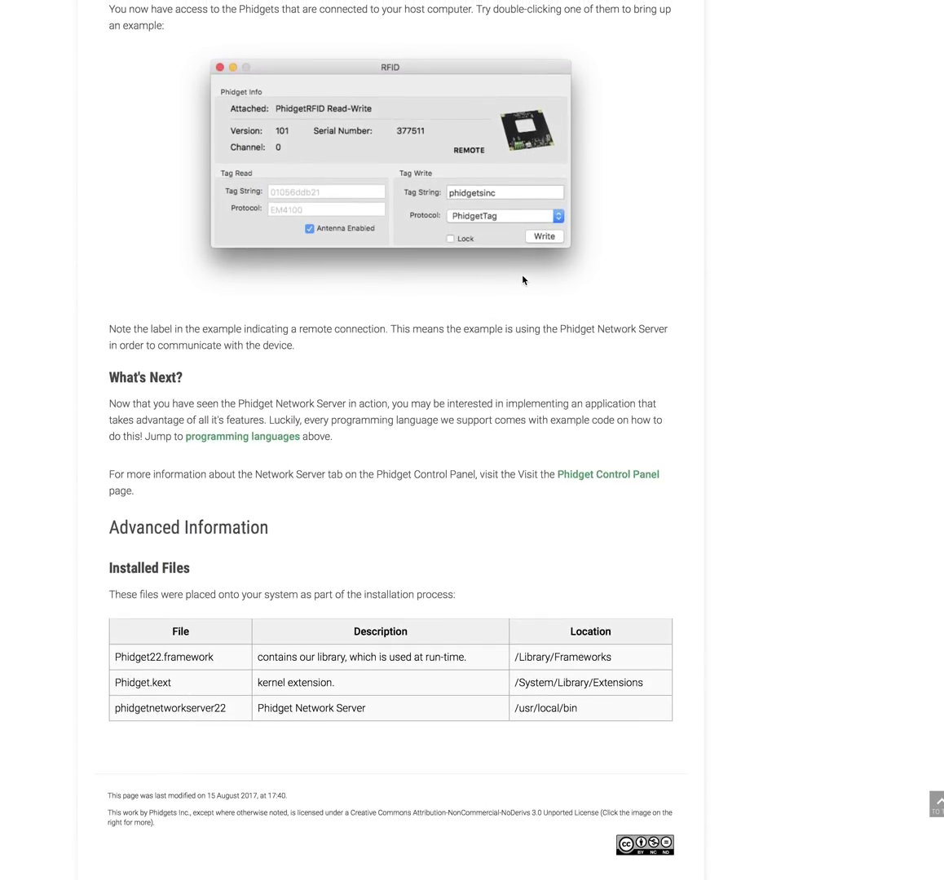
pyautogui.scroll(20, 523, 280)
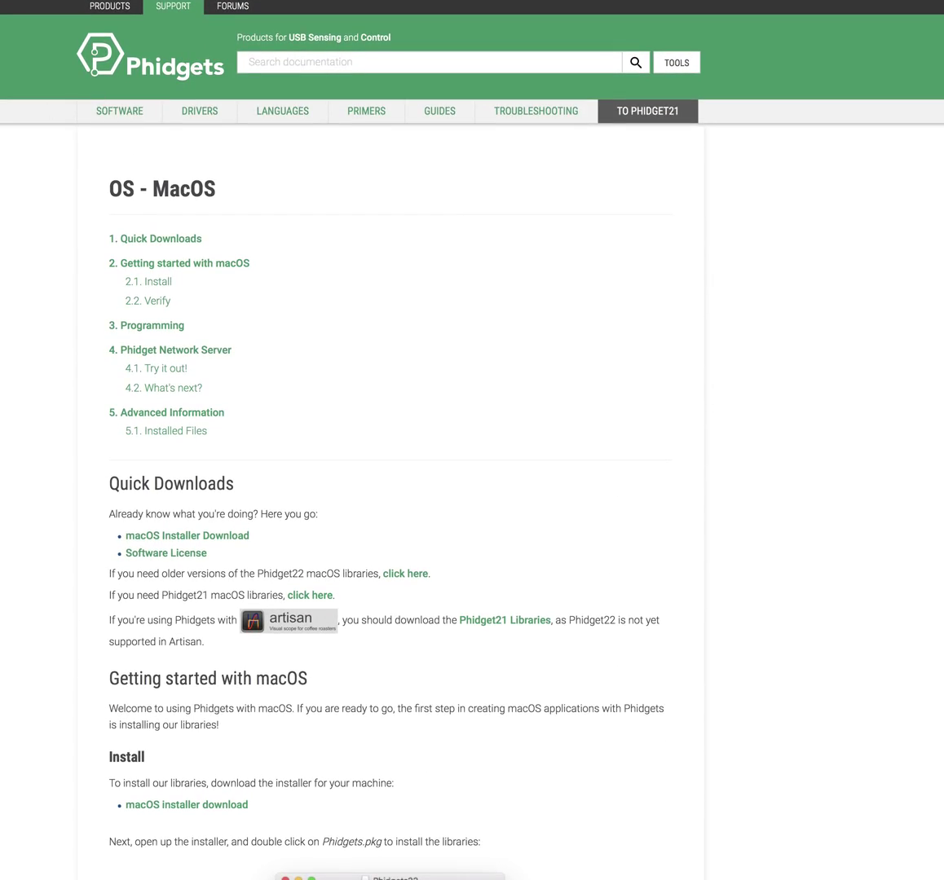
pyautogui.press('super+bracketleft')
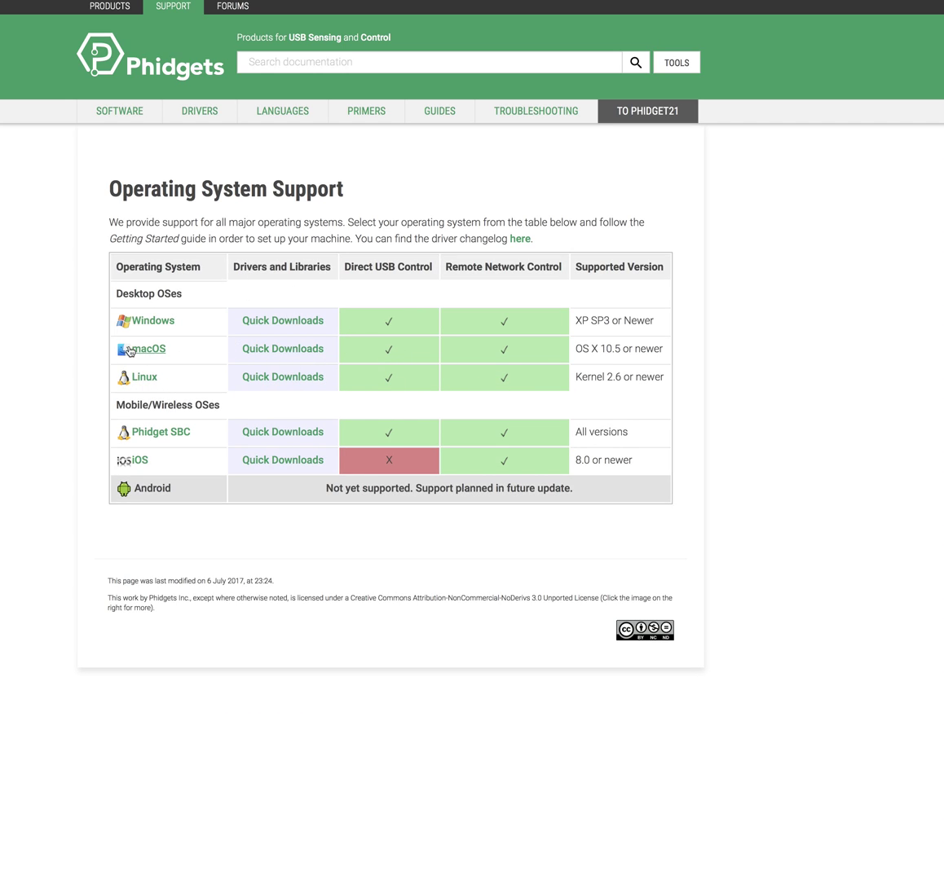
# Open the macOS quick downloads and find the installer instructions on that page
pyautogui.click(298, 350)
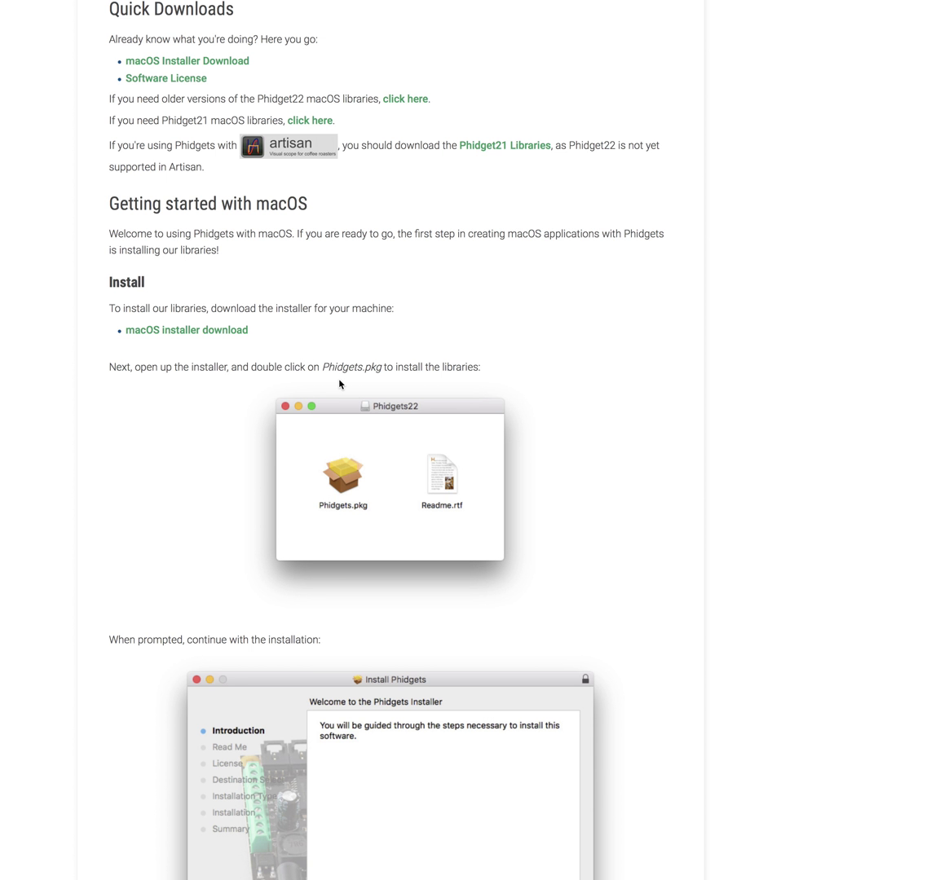
pyautogui.scroll(-5, 410, 277)
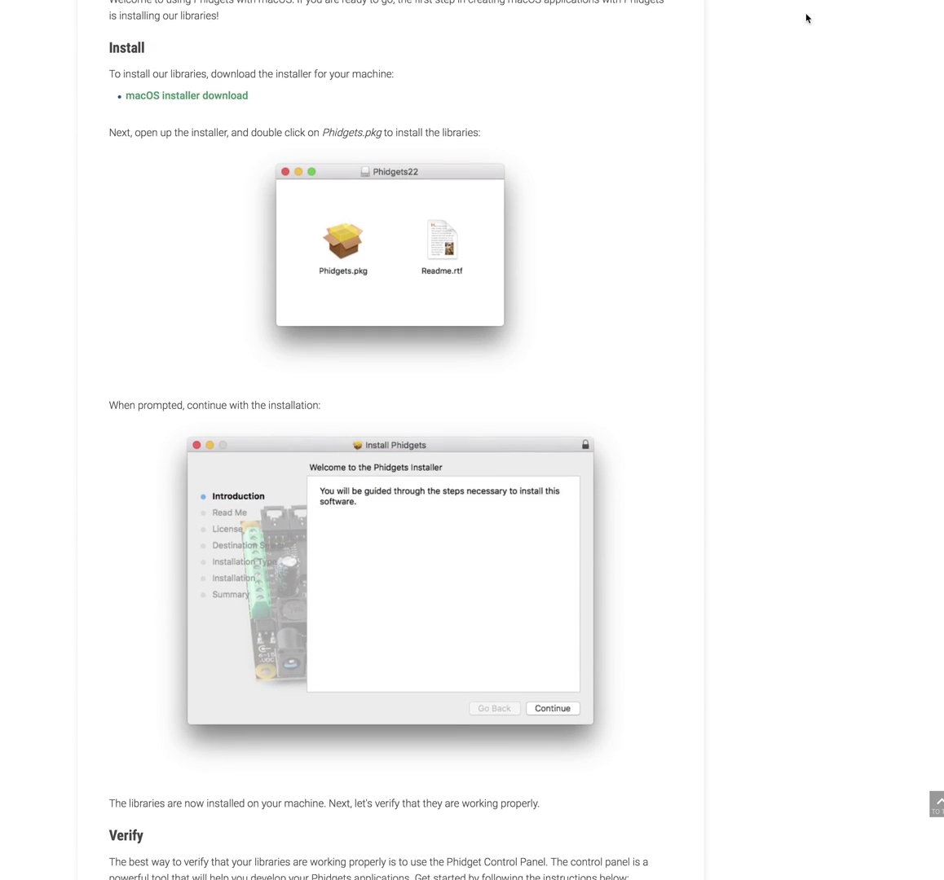
pyautogui.click(820, 0)
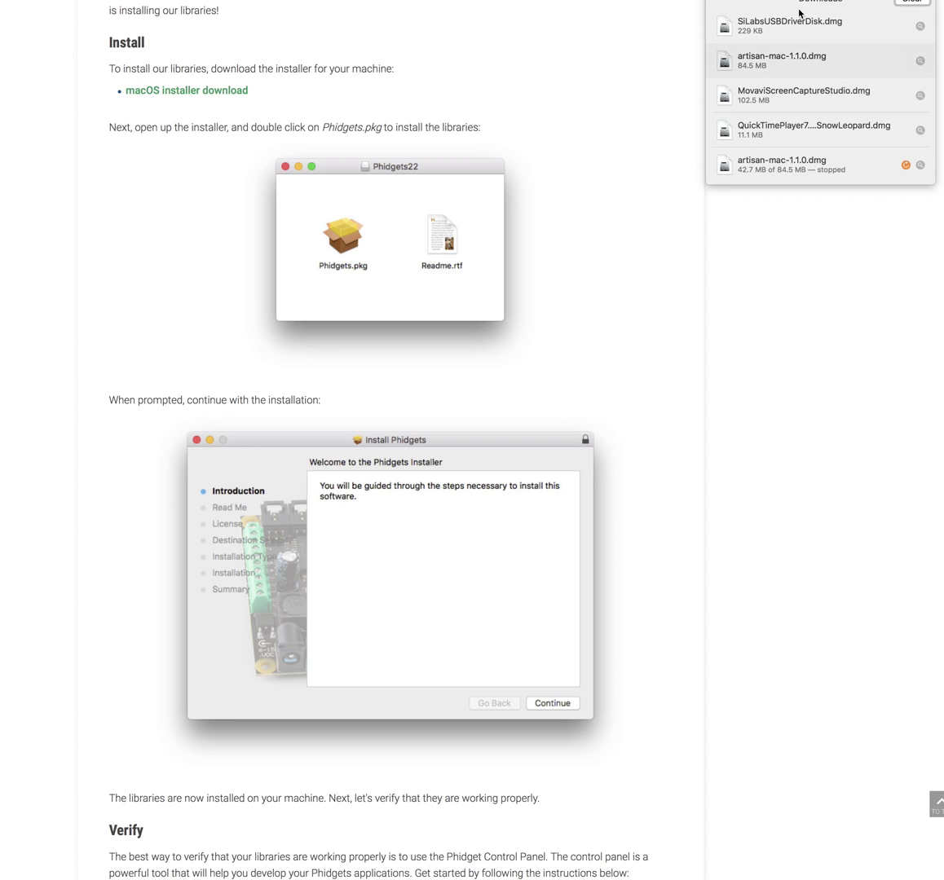
pyautogui.doubleClick(750, 28)
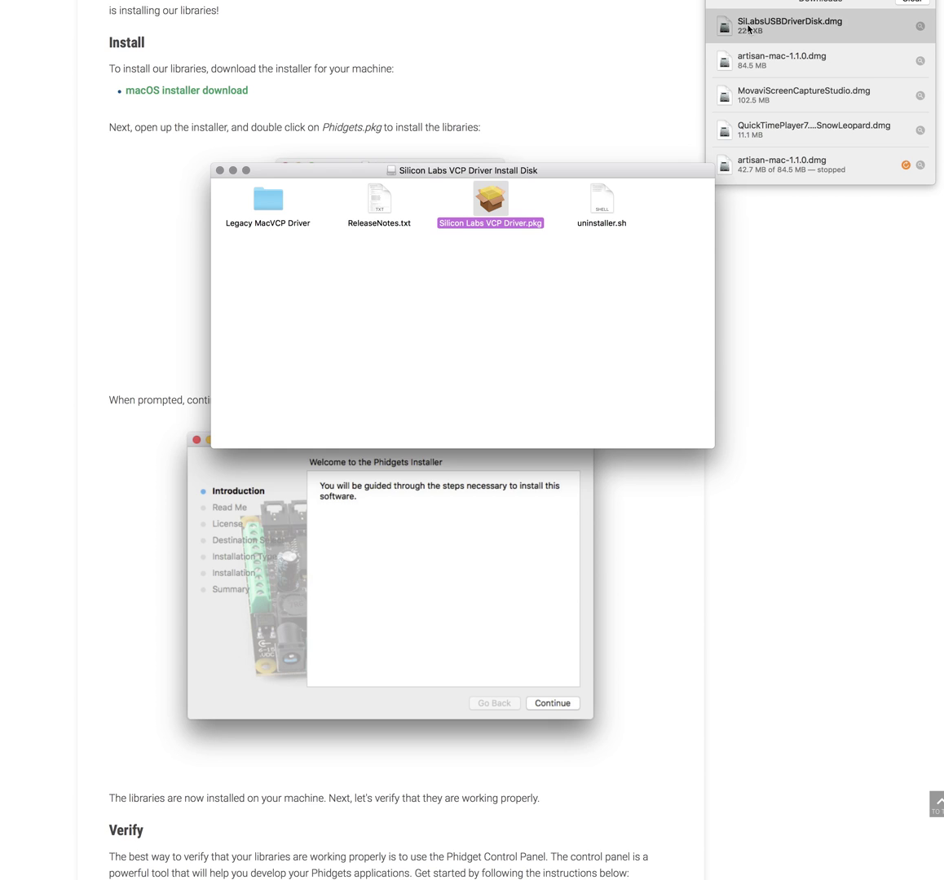
pyautogui.click(220, 170)
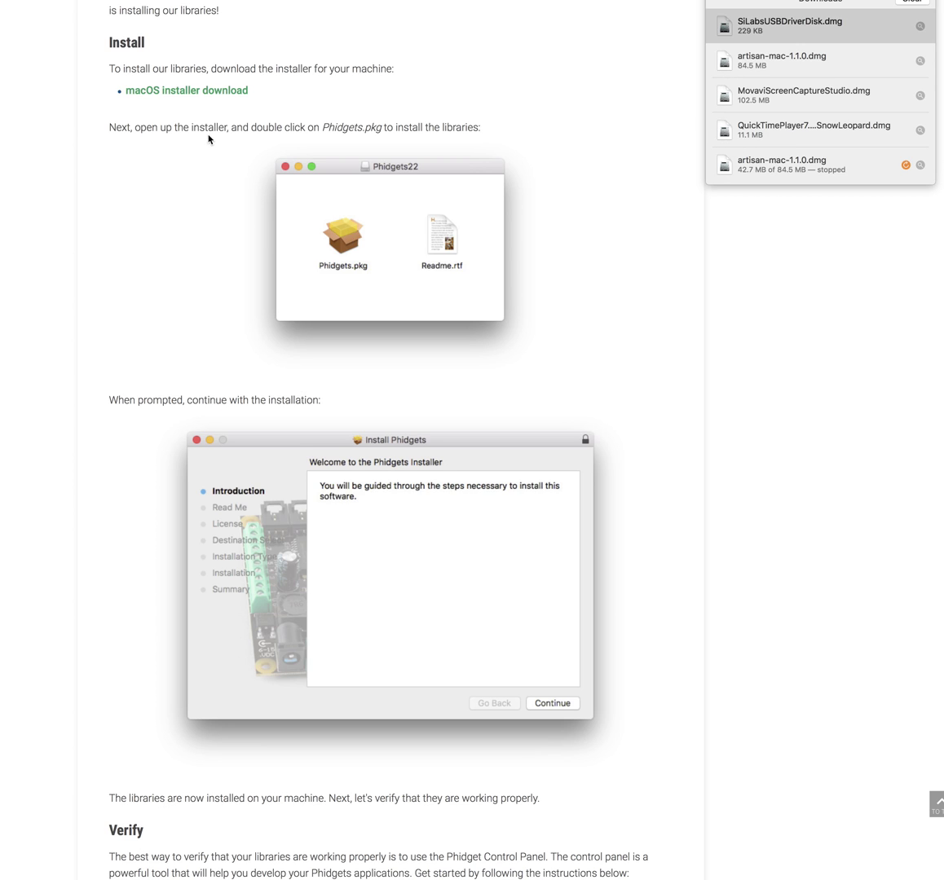
# Download the macOS installer from the Install section and open the Phidget22_1.0.0.20170831.dmg disk image
pyautogui.scroll(3, 245, 155)
pyautogui.click(190, 228)
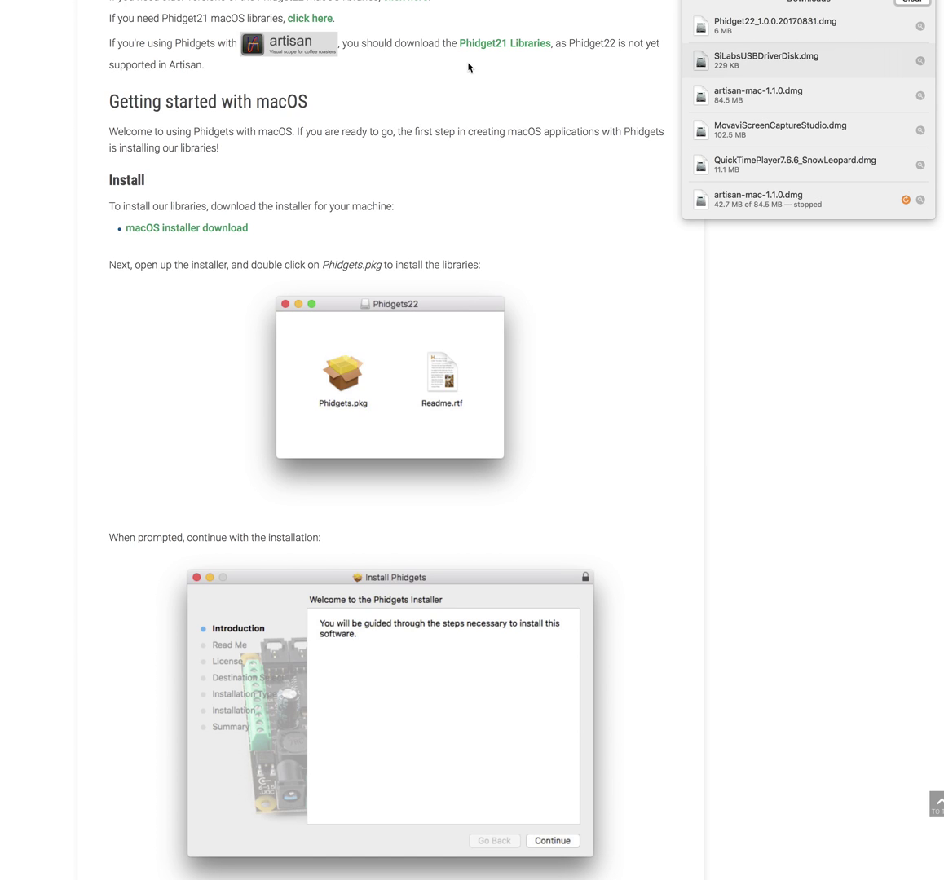
pyautogui.doubleClick(701, 29)
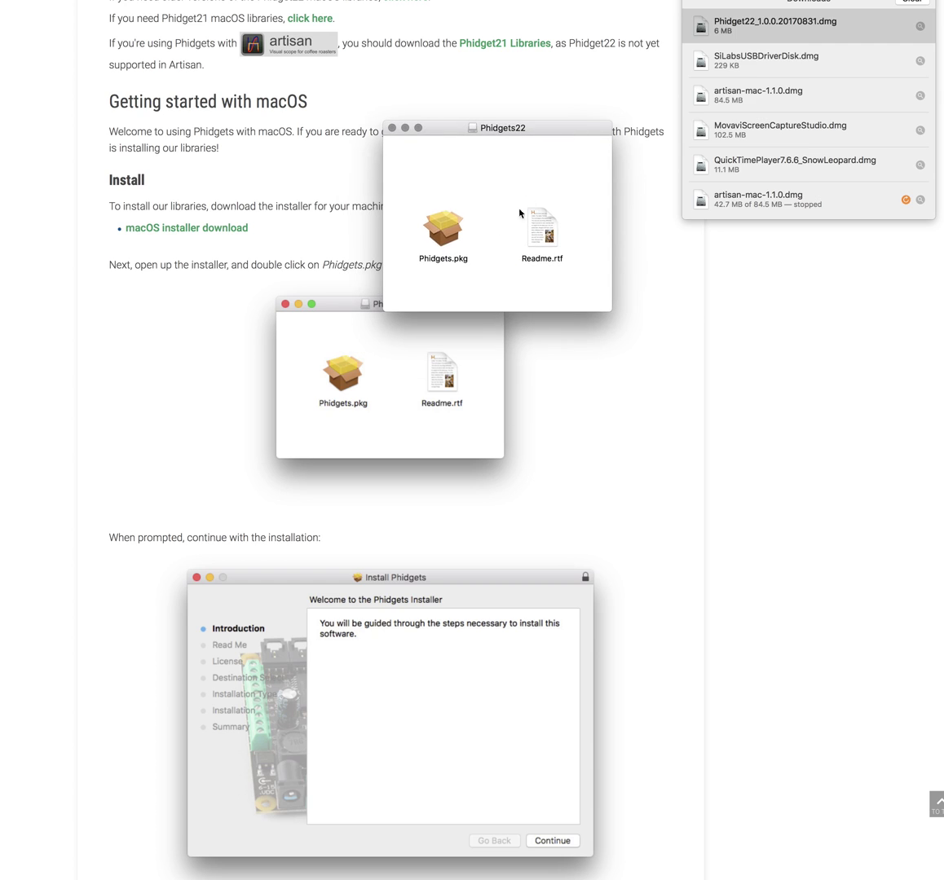
# Launch Phidgets.pkg and close the finished Silicon Labs CP210x VCP Driver installer, moving it to the Trash
pyautogui.click(441, 233)
pyautogui.doubleClick(441, 234)
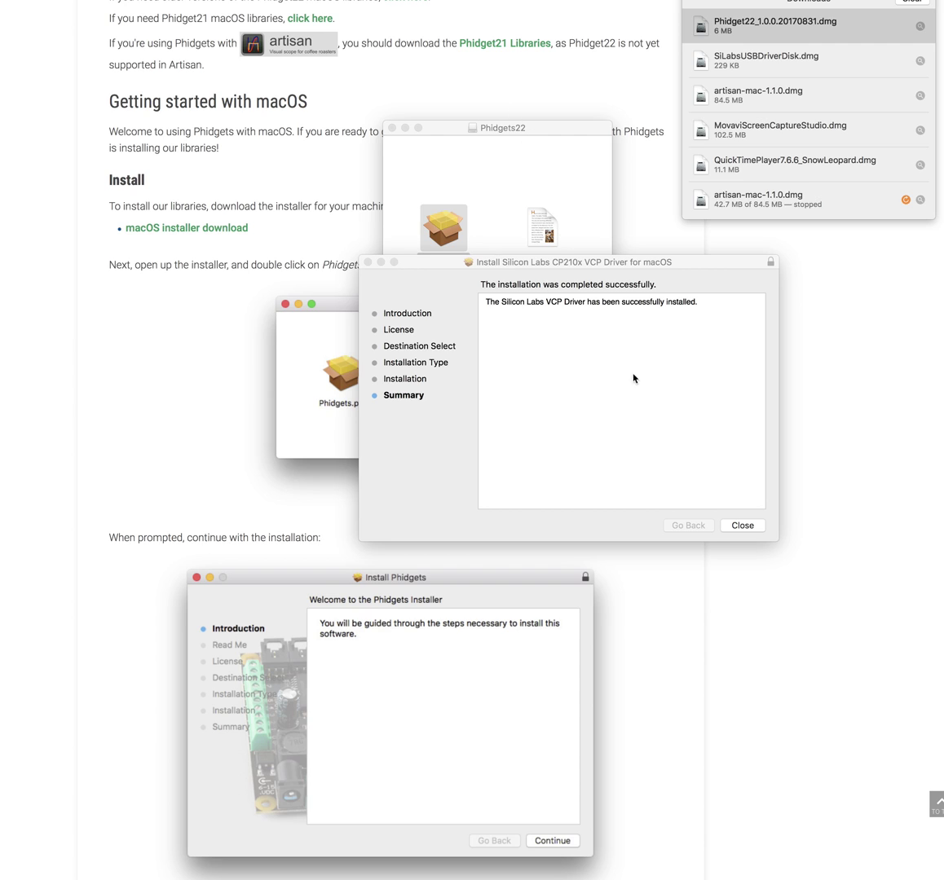
pyautogui.click(742, 525)
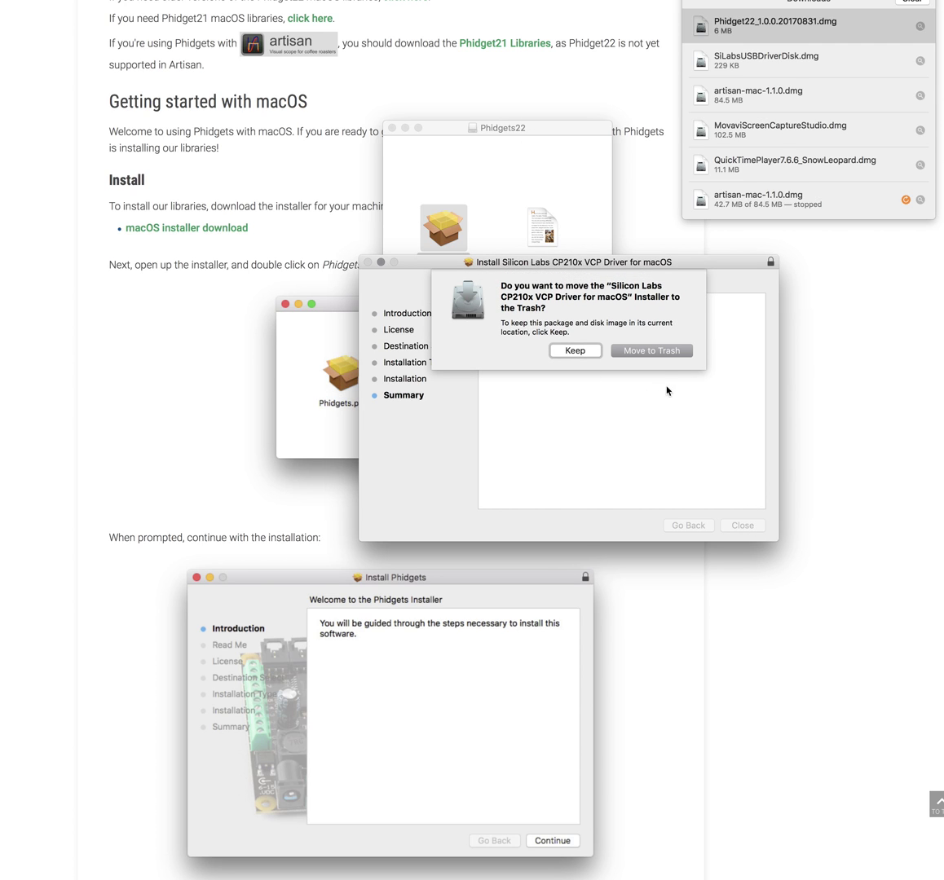
pyautogui.click(644, 351)
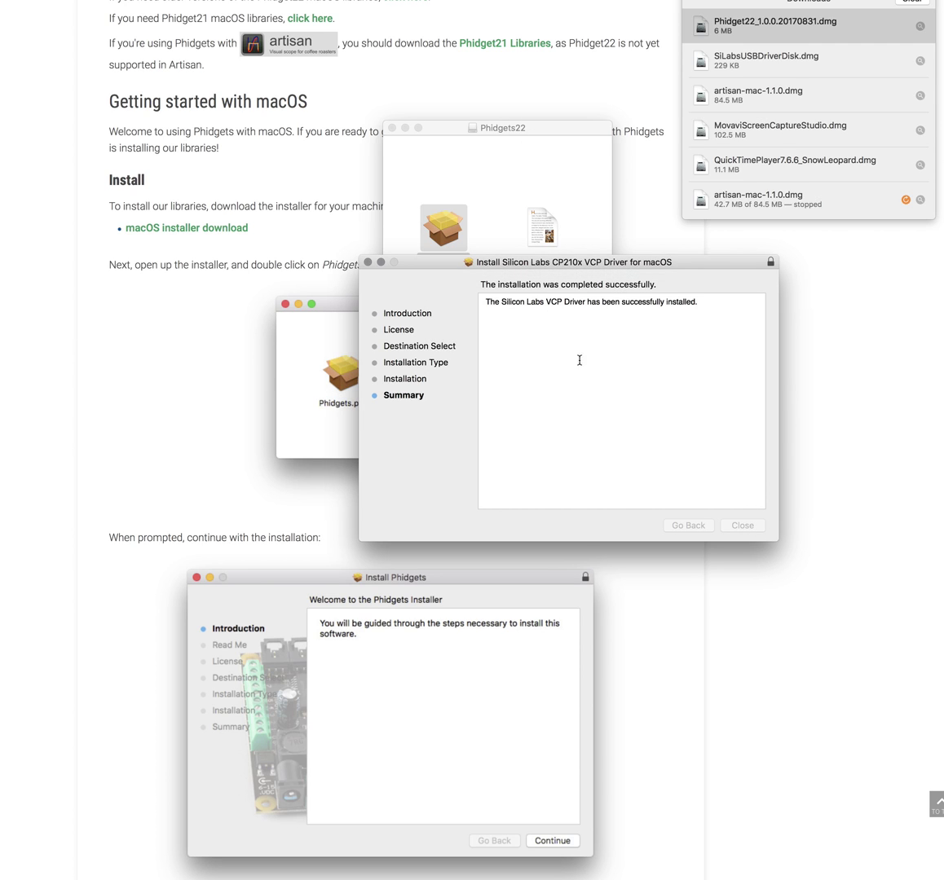
pyautogui.click(369, 263)
# Run the Phidgets.pkg installer, agree to the licence, and perform a standard install on Macintosh HD
pyautogui.doubleClick(446, 231)
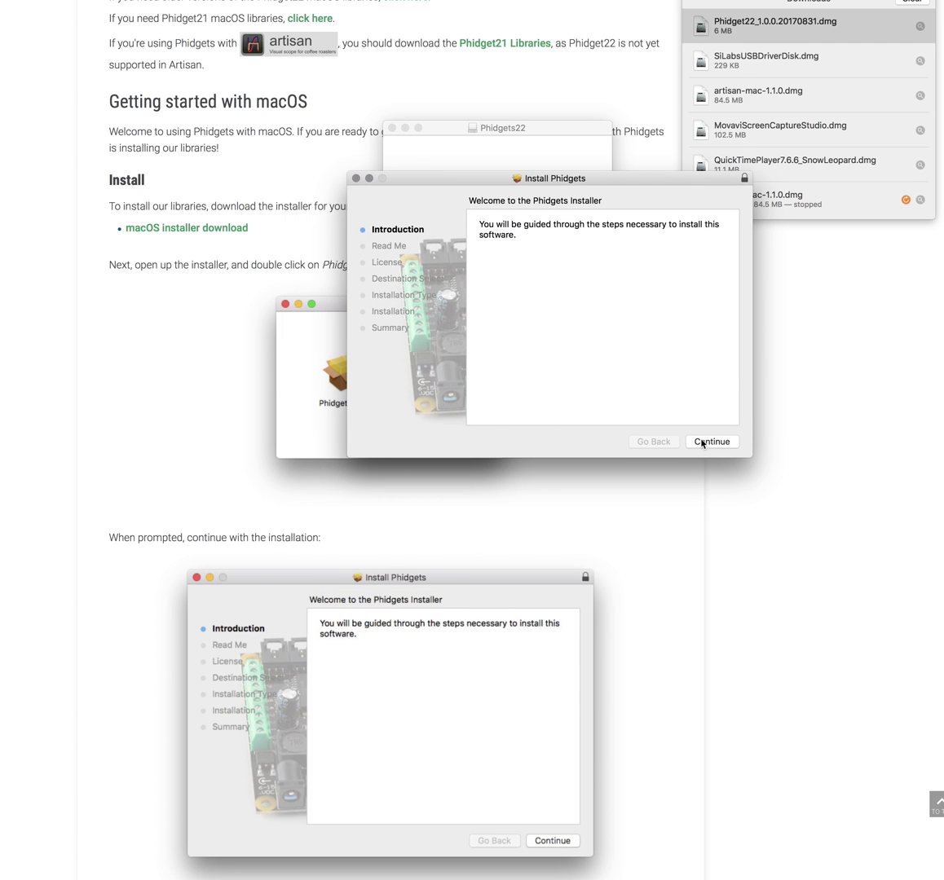
pyautogui.click(702, 442)
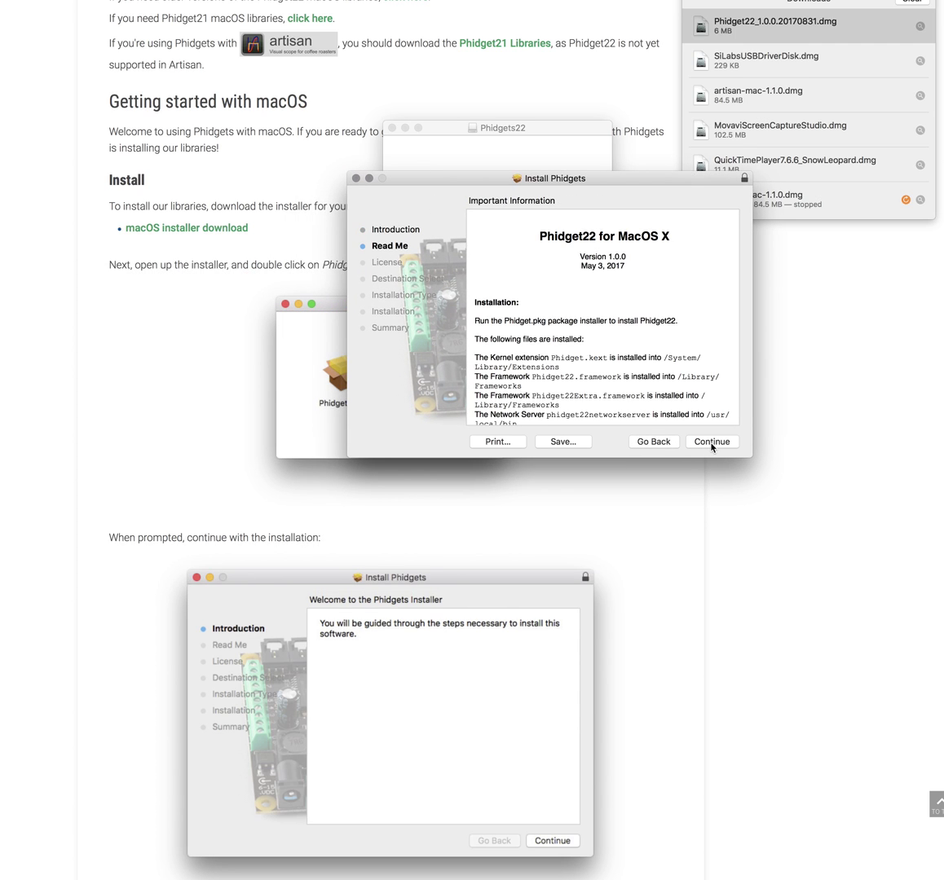
pyautogui.click(712, 442)
pyautogui.click(712, 441)
pyautogui.click(680, 284)
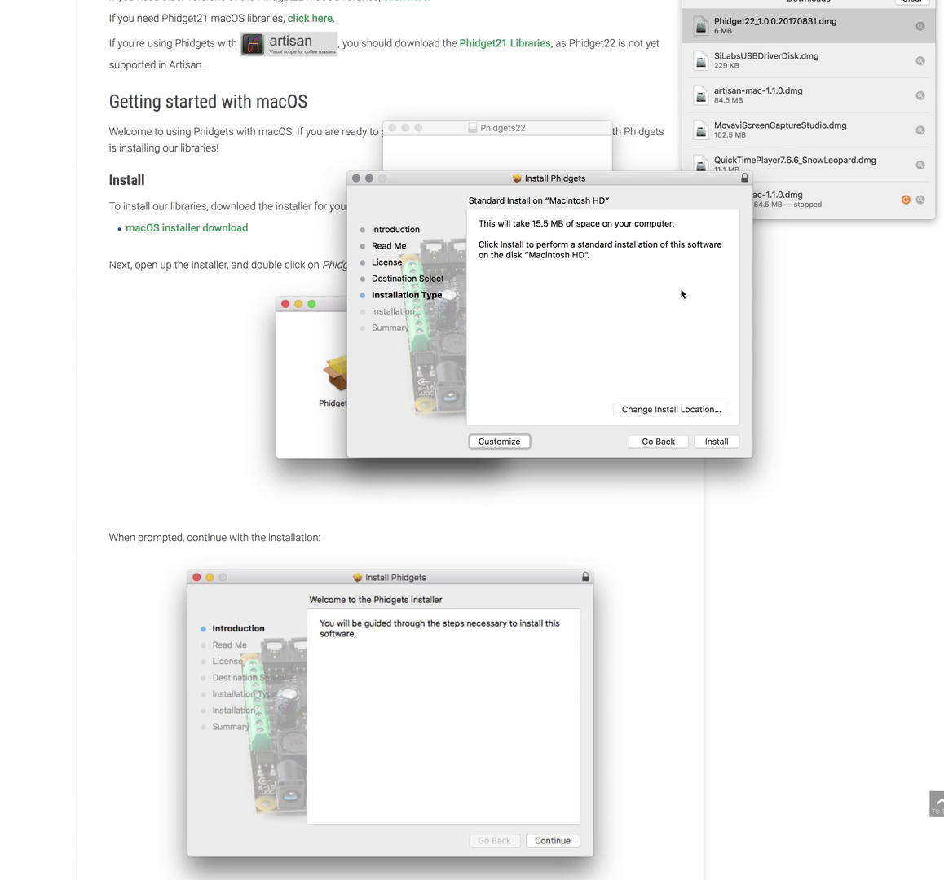
pyautogui.click(719, 442)
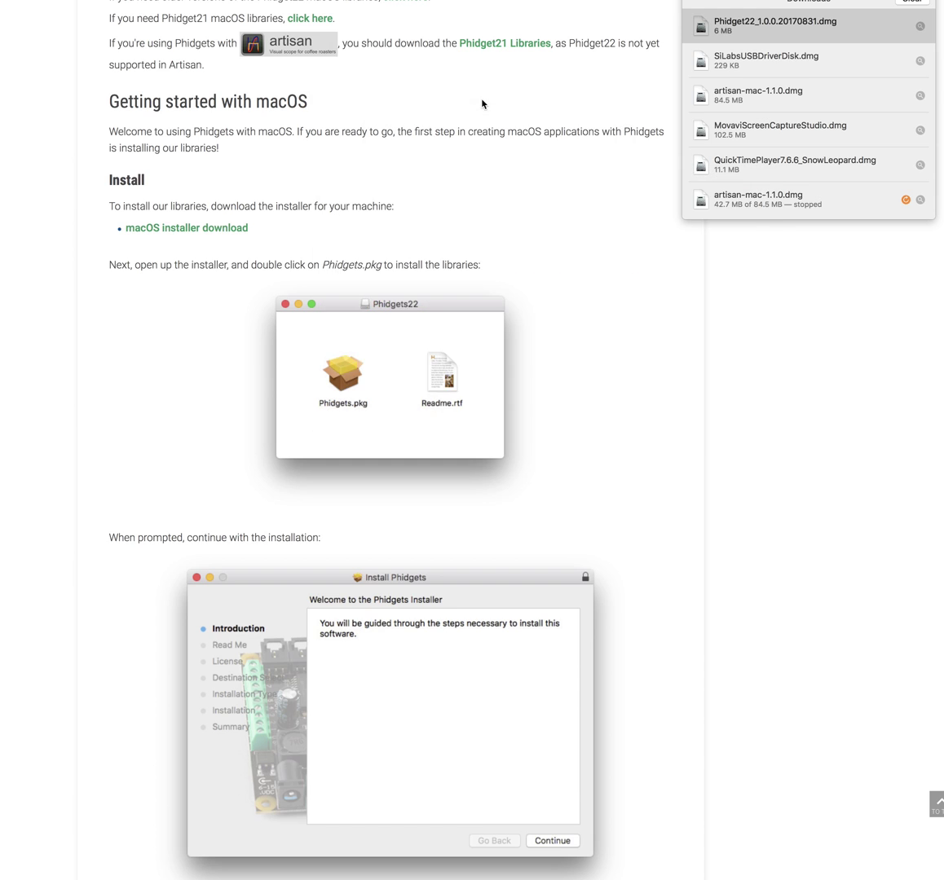
pyautogui.moveTo(512, 123); pyautogui.dragTo(568, 340)
pyautogui.click(573, 110)
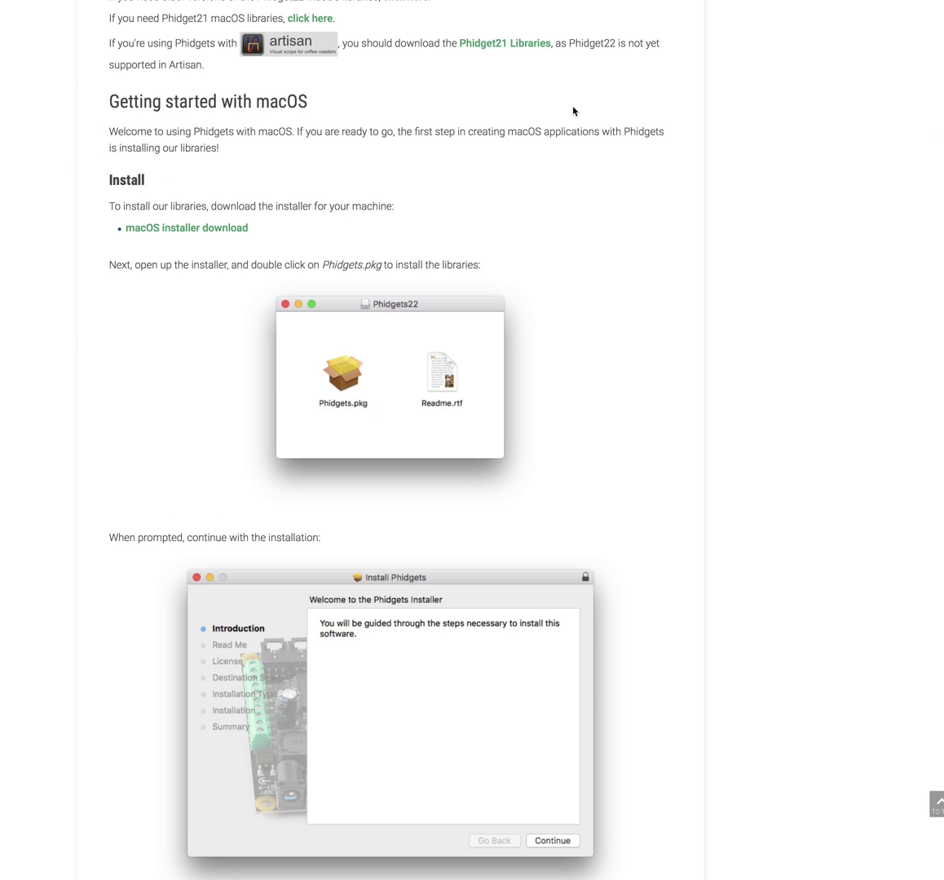
pyautogui.scroll(5, 478, 91)
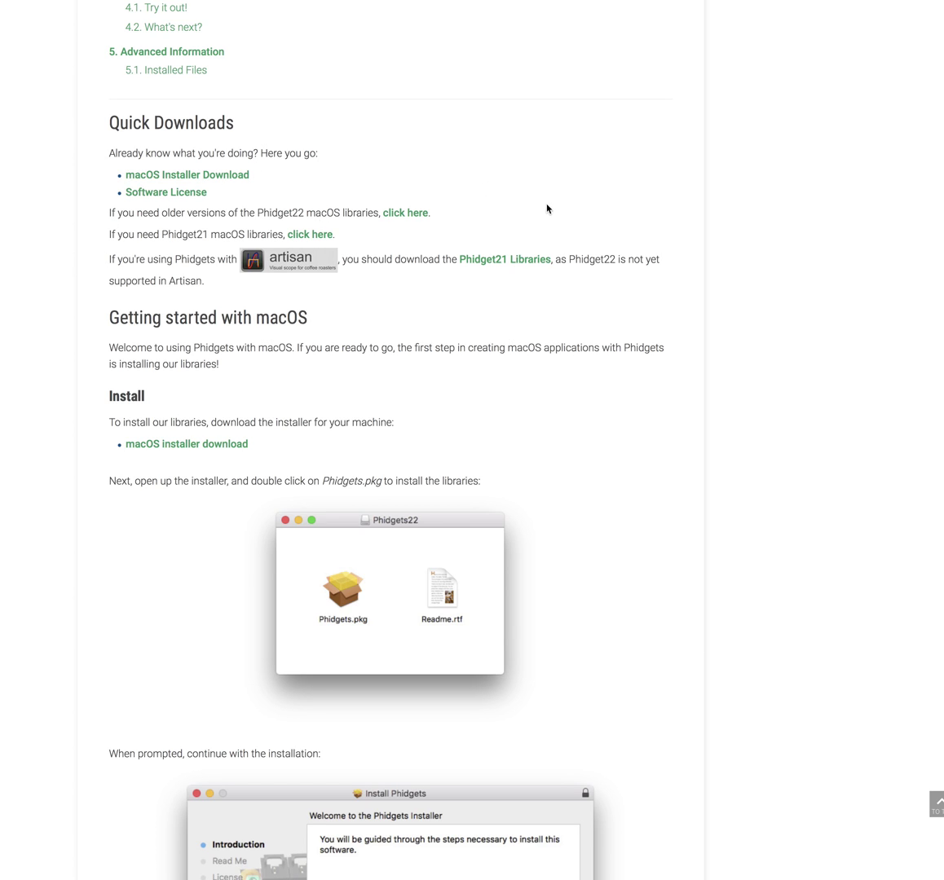
pyautogui.scroll(-5, 544, 207)
pyautogui.scroll(-20, 545, 207)
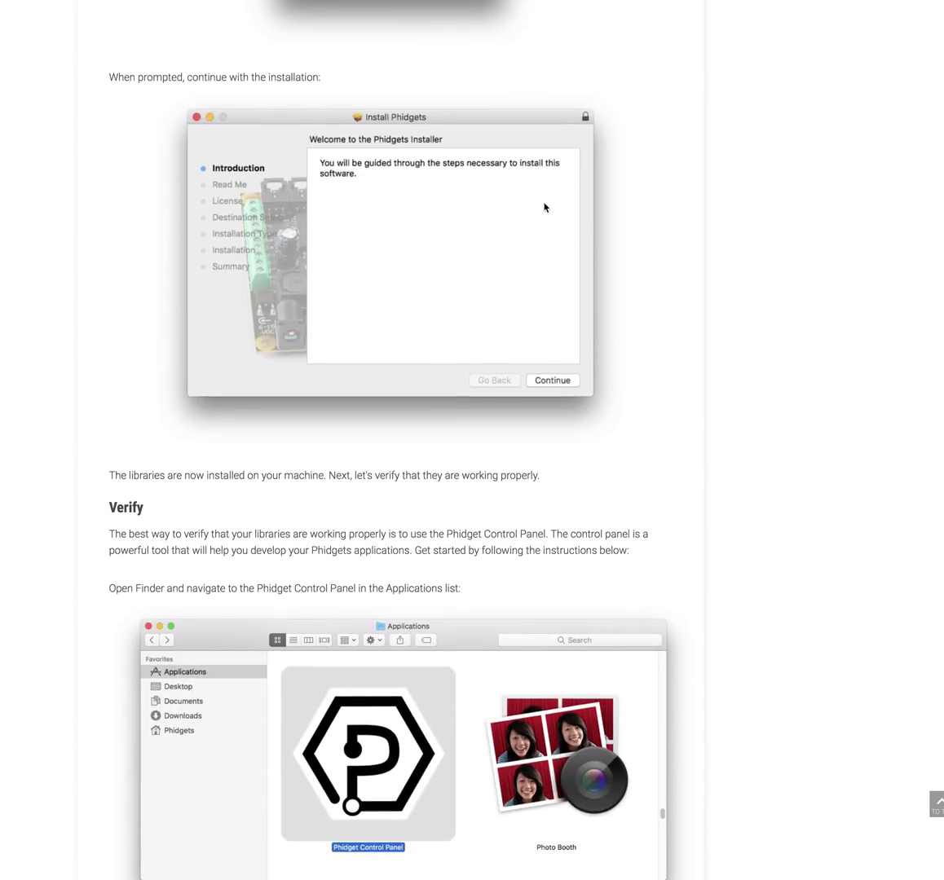
pyautogui.scroll(20, 545, 207)
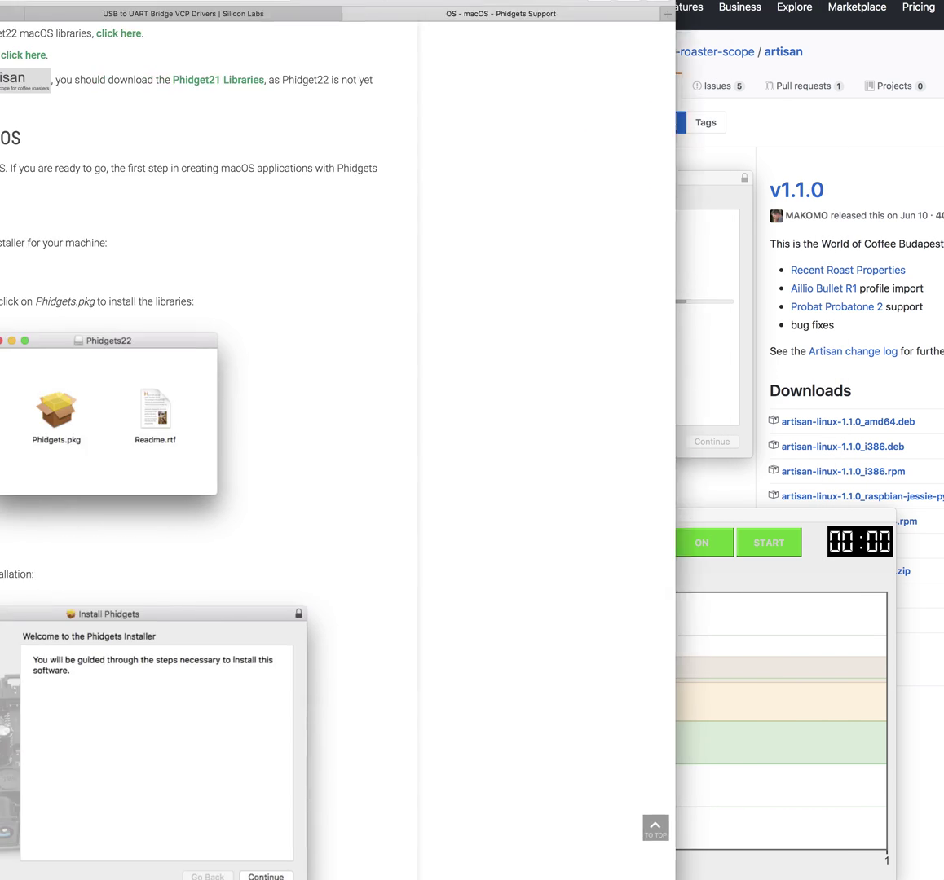
# Switch to Artisan, move its window over the browser, and enlarge the Roaster Scope window in every direction
pyautogui.moveTo(775, 518); pyautogui.dragTo(524, 199)
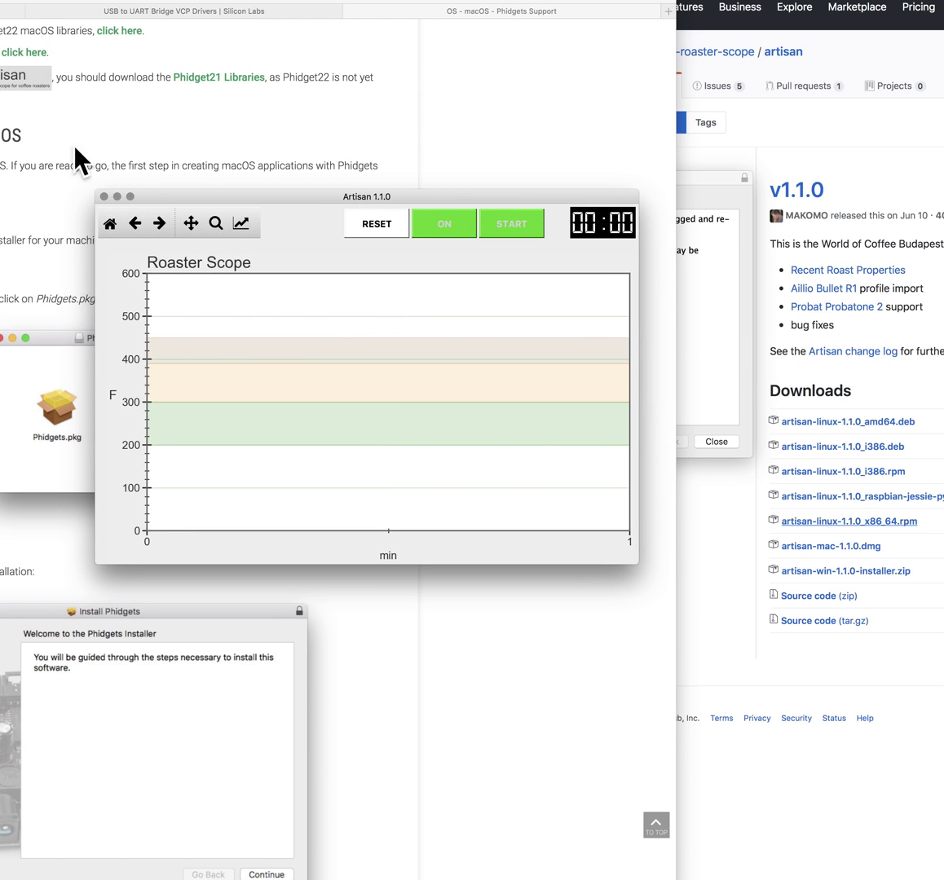
pyautogui.moveTo(95, 200); pyautogui.dragTo(2, 198)
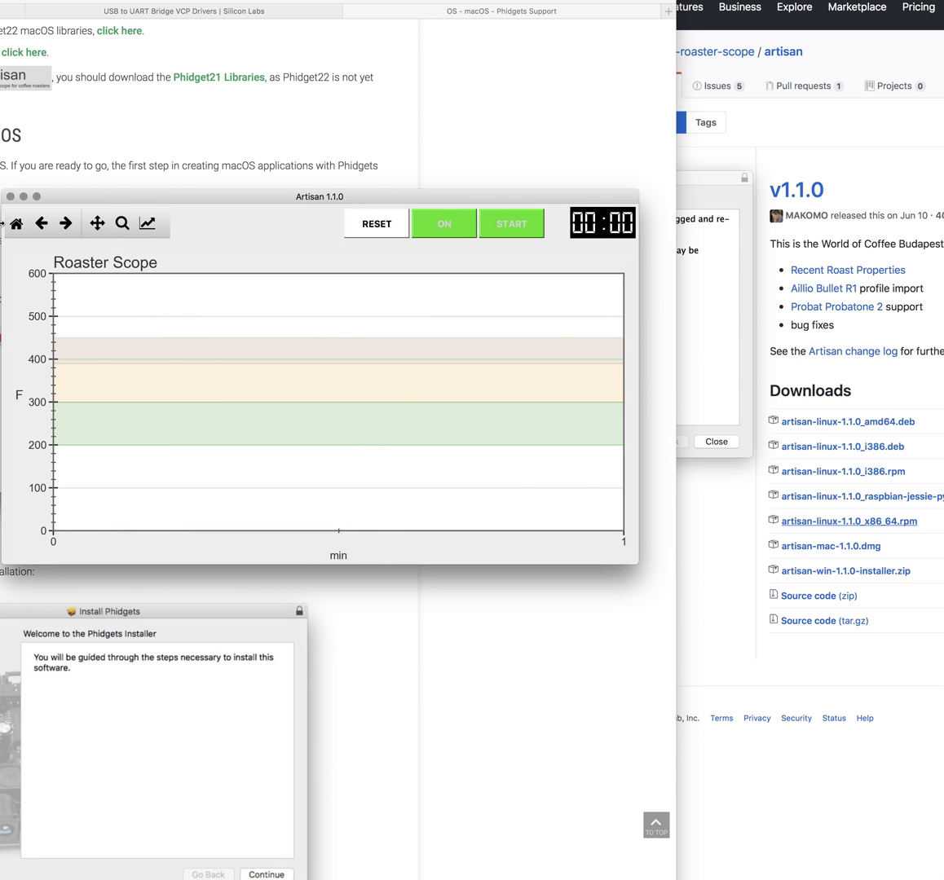
pyautogui.moveTo(642, 264); pyautogui.dragTo(877, 264)
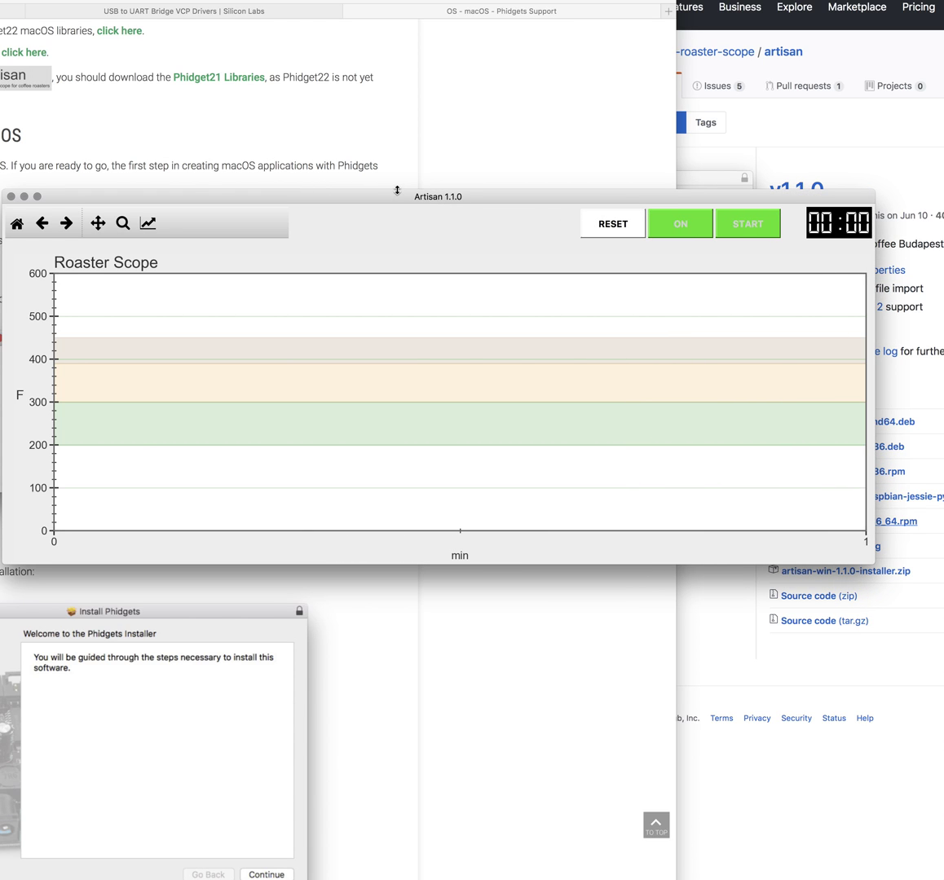
pyautogui.moveTo(397, 190); pyautogui.dragTo(455, 32)
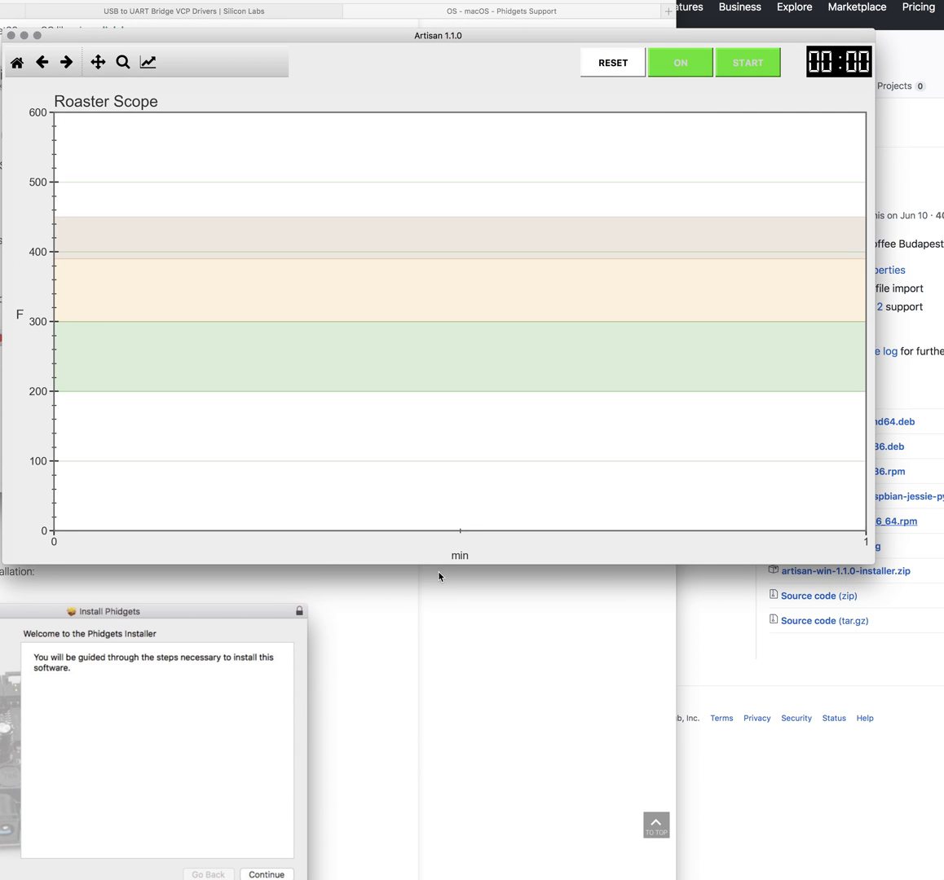
pyautogui.moveTo(406, 563); pyautogui.dragTo(466, 791)
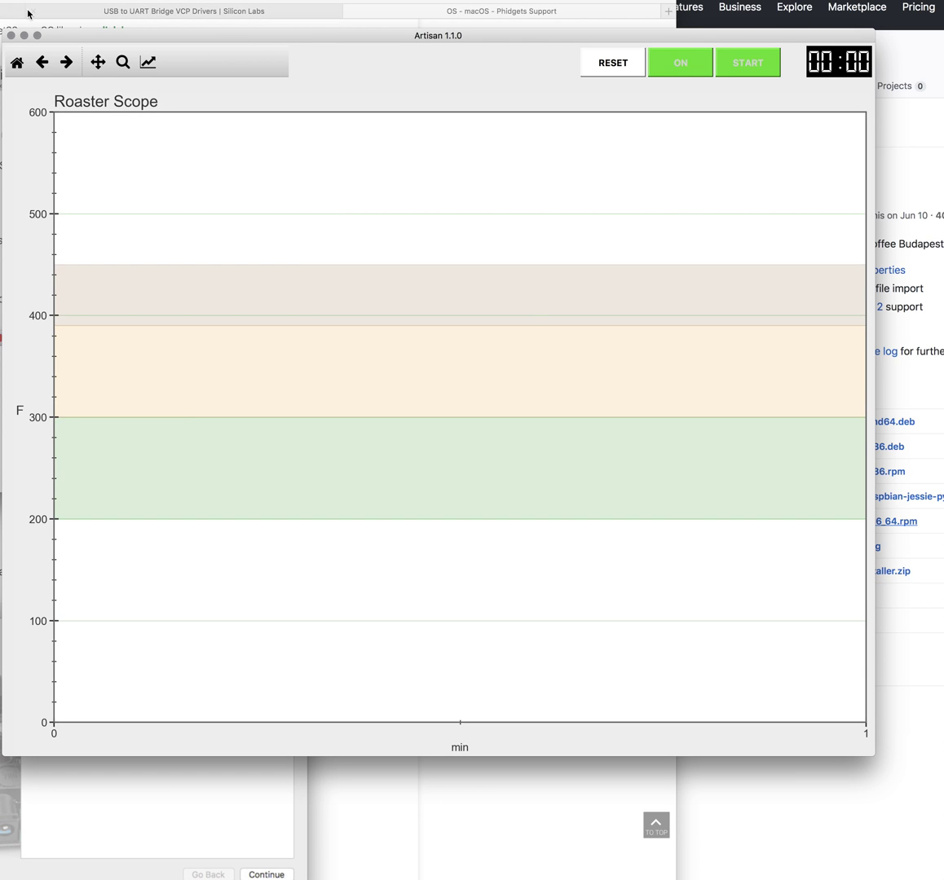